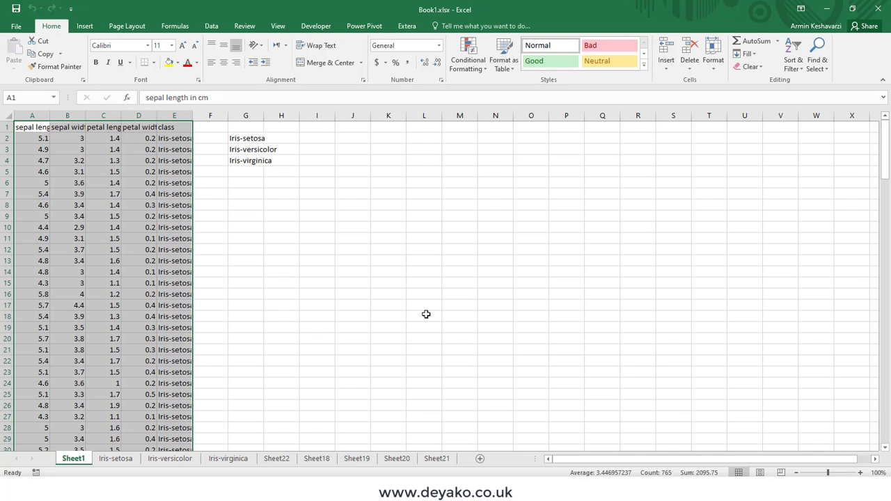
# Browse the Iris-setosa, Iris-versicolor and Iris-virginica sheets, ending with only Iris-setosa selected.
pyautogui.click(118, 460)
pyautogui.click(182, 461)
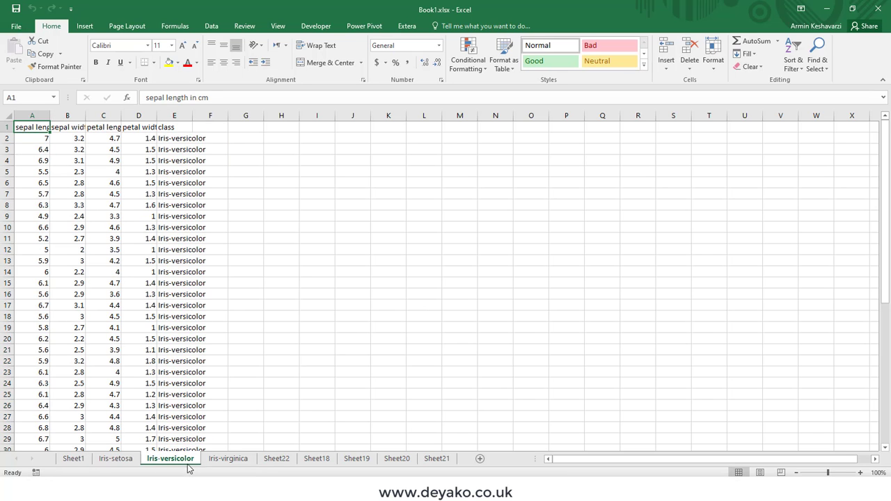
pyautogui.click(232, 463)
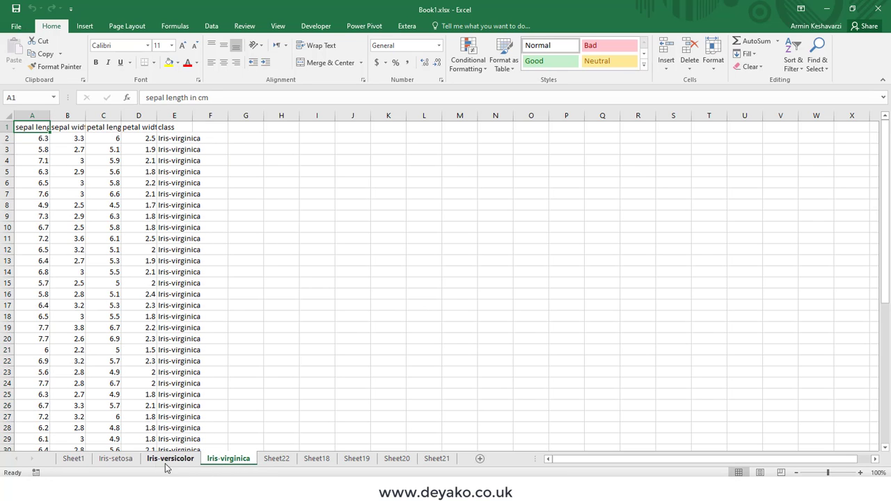
pyautogui.click(124, 462)
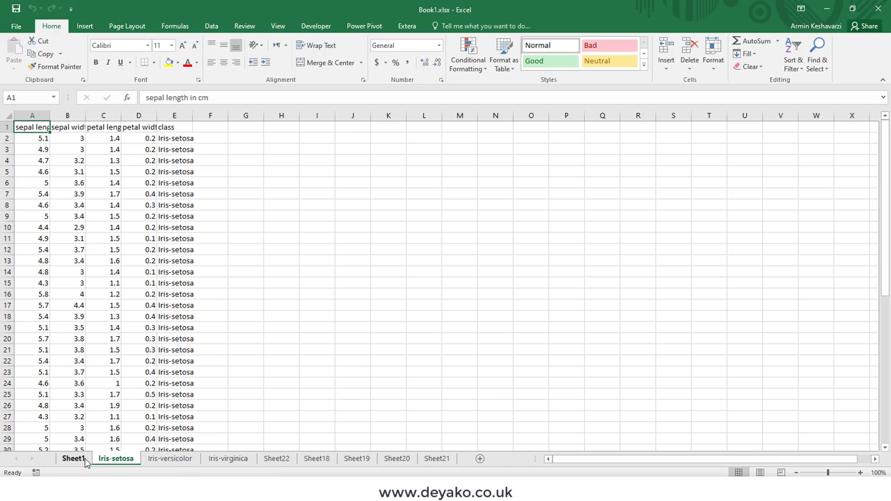
pyautogui.keyDown('ctrl'); pyautogui.click(227, 460); pyautogui.keyUp('ctrl')
pyautogui.click(117, 462)
pyautogui.rightClick(119, 463)
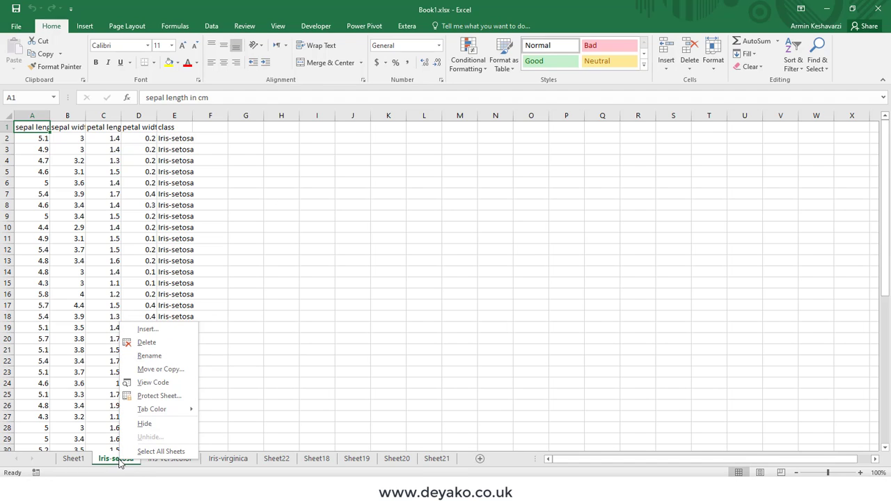
pyautogui.click(159, 369)
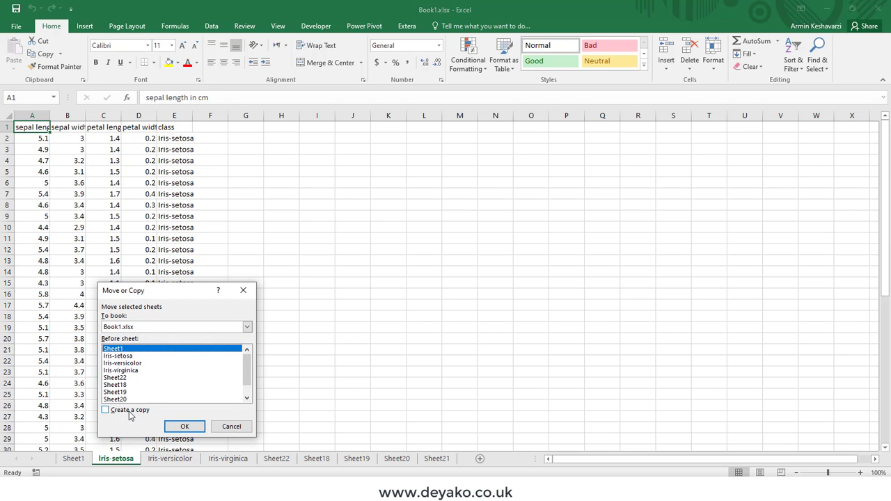
pyautogui.click(129, 413)
pyautogui.click(248, 327)
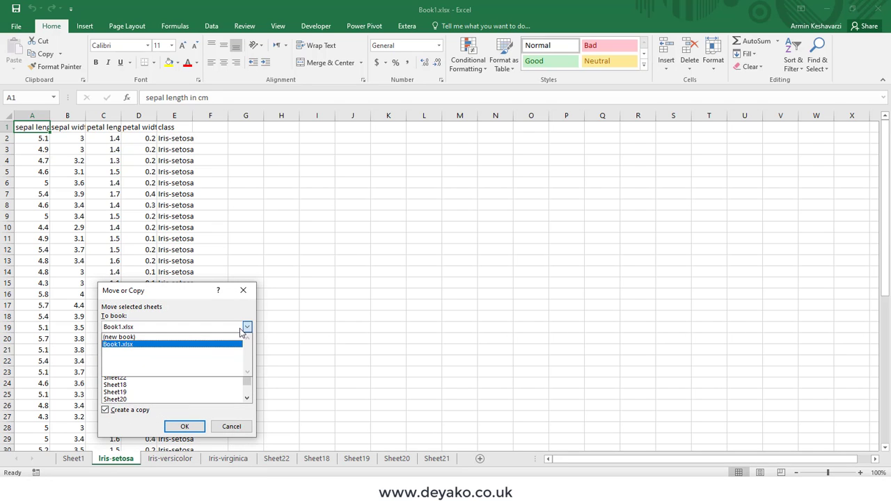
pyautogui.click(197, 338)
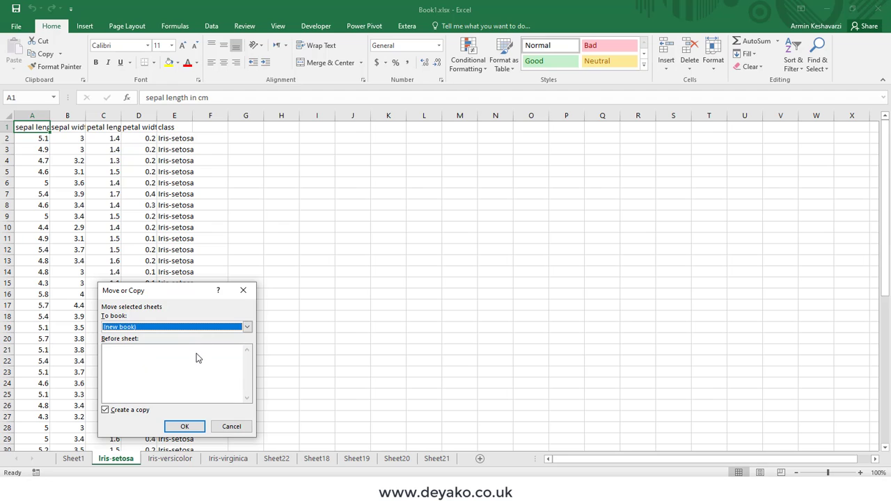
pyautogui.click(221, 427)
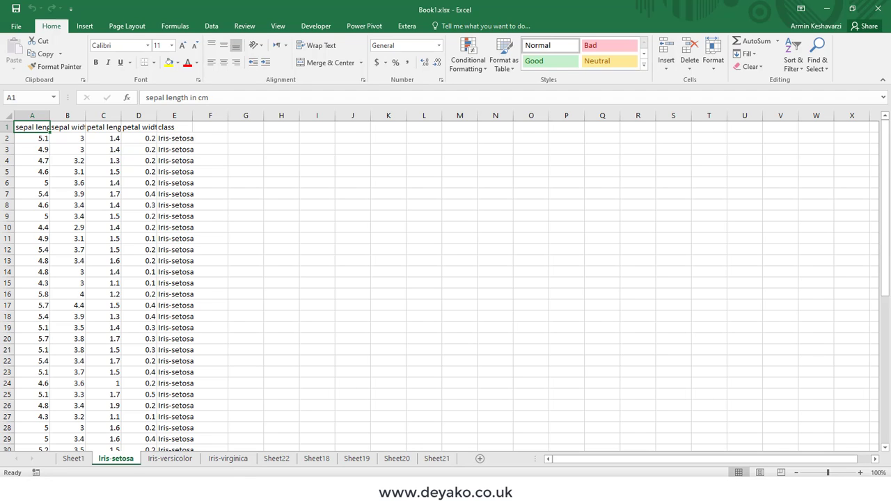
# Export only Iris-setosa to a new workbook with Extera's This sheet, then return to Book1.xlsx.
pyautogui.click(405, 26)
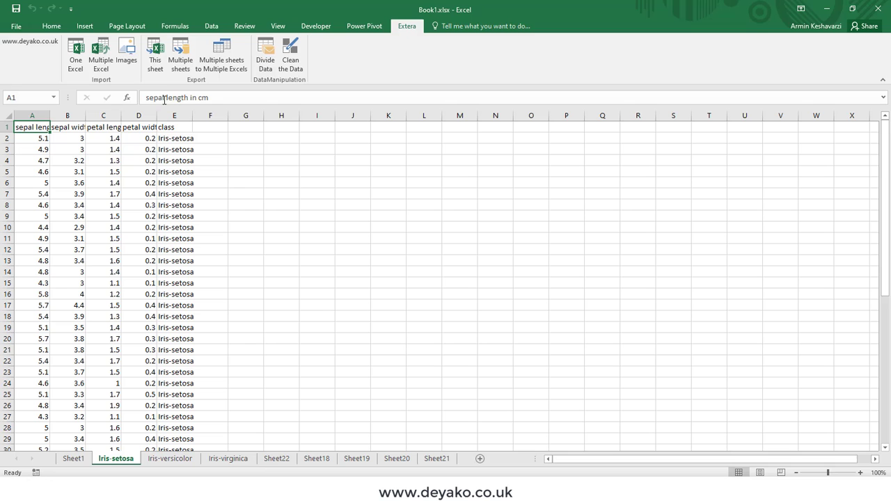
pyautogui.click(156, 61)
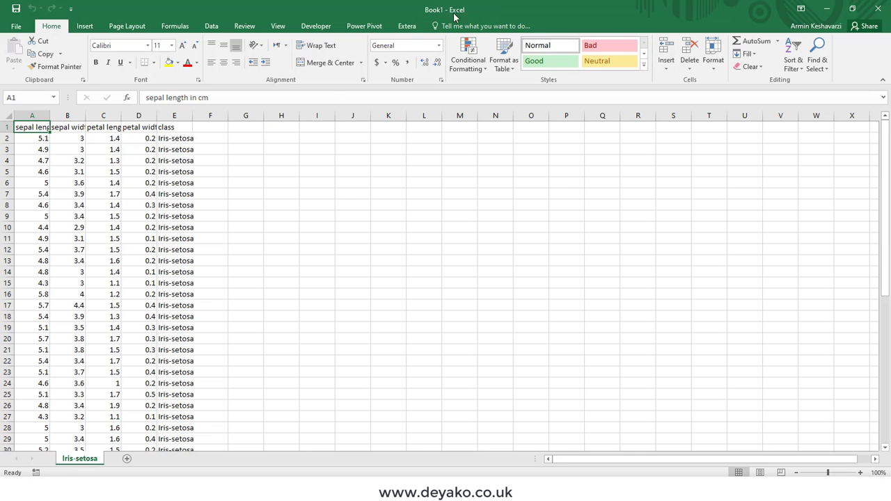
pyautogui.hotkey('alt', 'Tab')
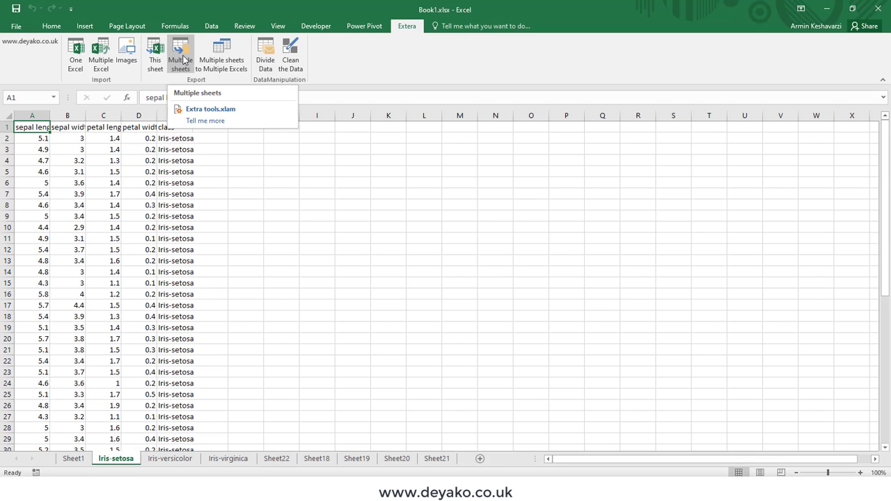
pyautogui.click(181, 62)
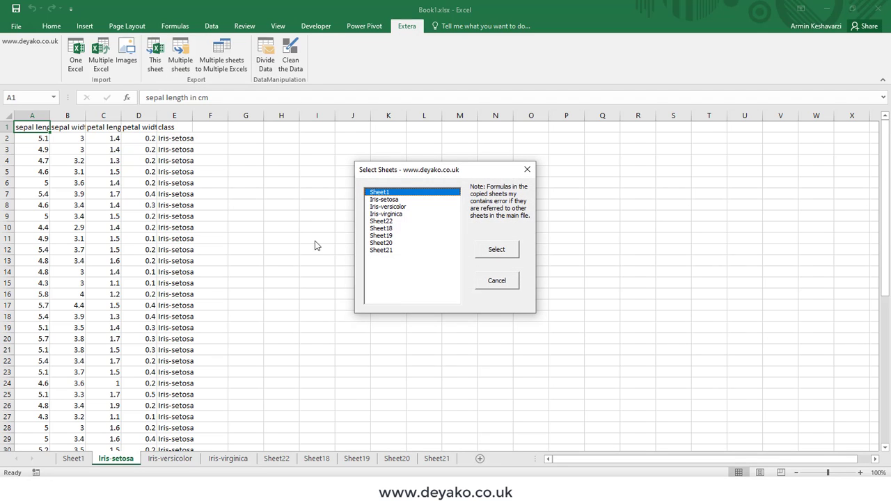
pyautogui.click(400, 201)
pyautogui.click(404, 213)
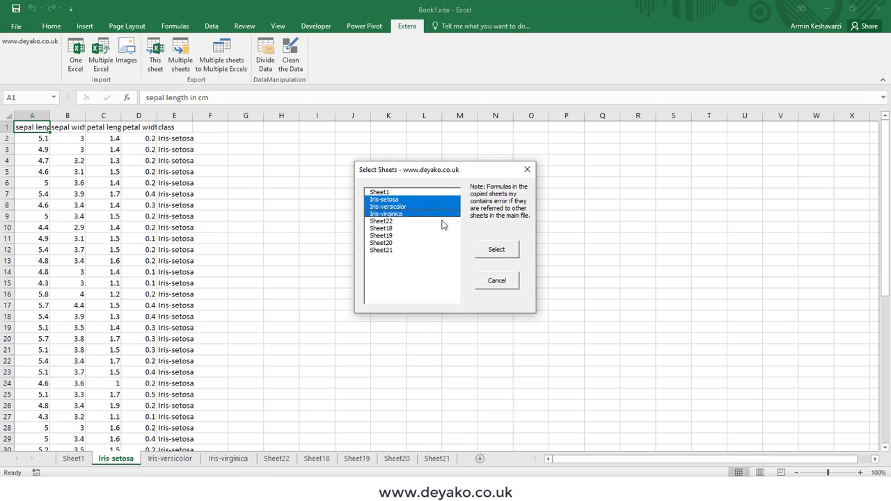
pyautogui.click(507, 255)
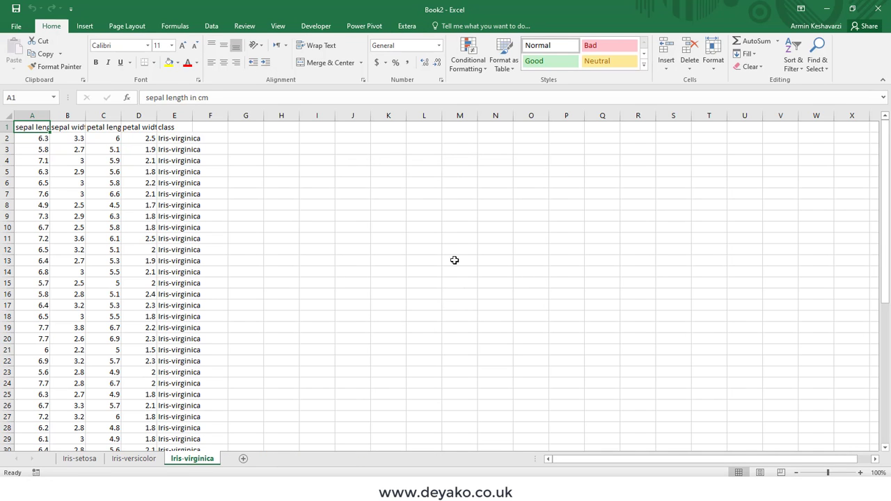
pyautogui.click(79, 459)
pyautogui.click(140, 459)
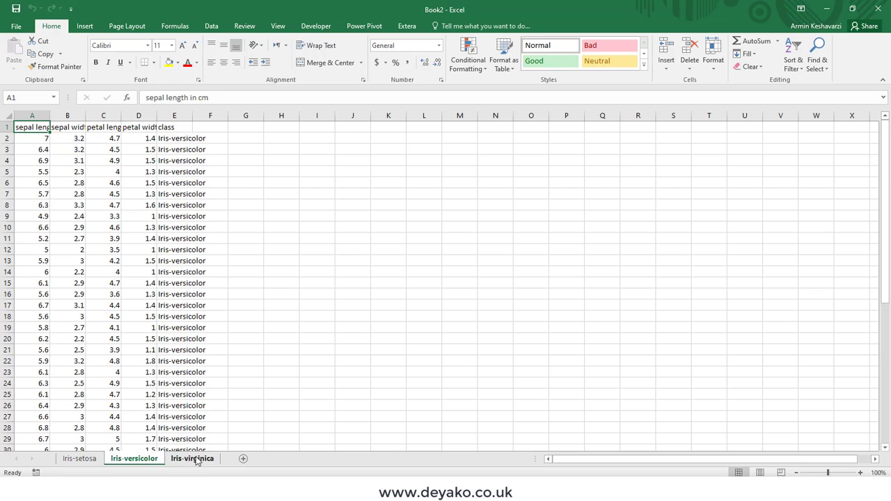
pyautogui.click(195, 459)
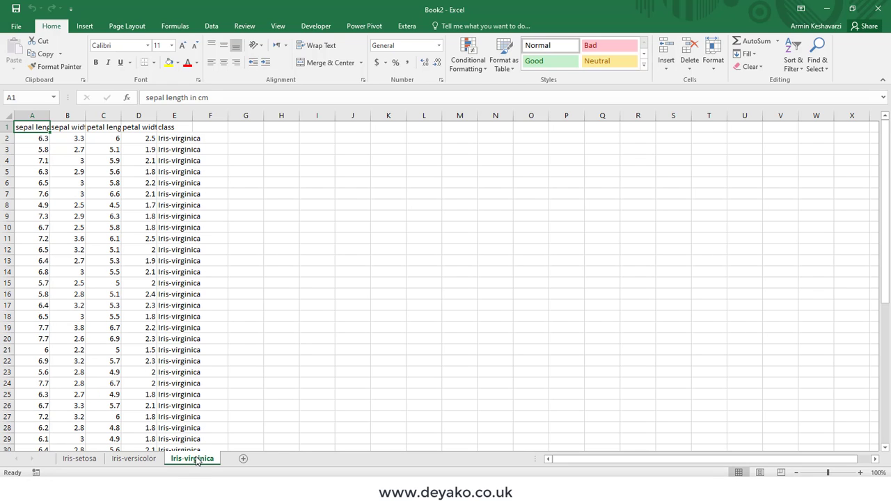
pyautogui.click(15, 9)
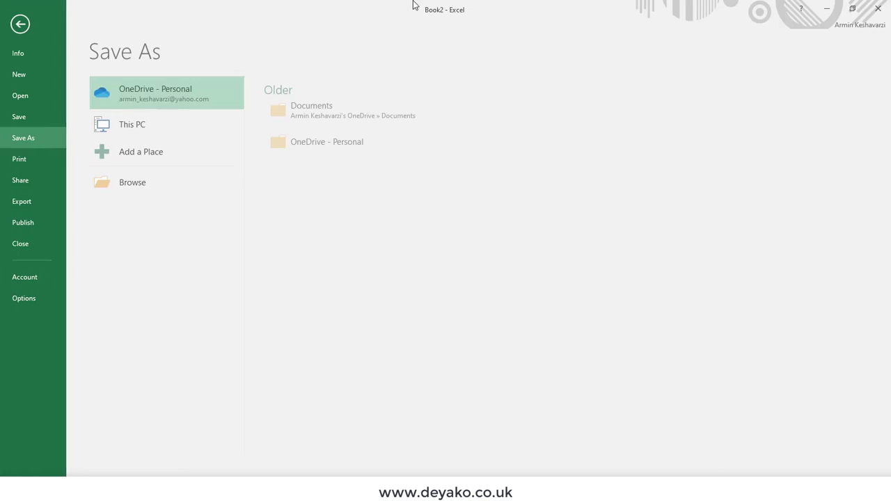
pyautogui.click(23, 24)
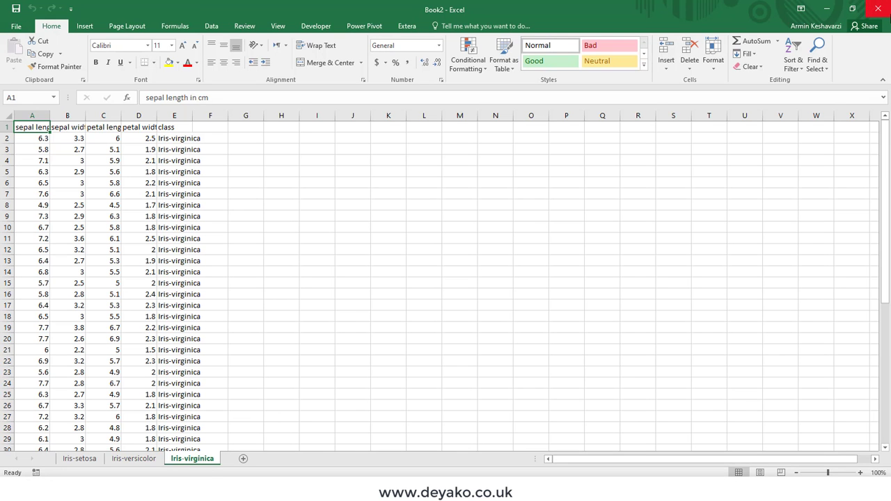
pyautogui.click(877, 9)
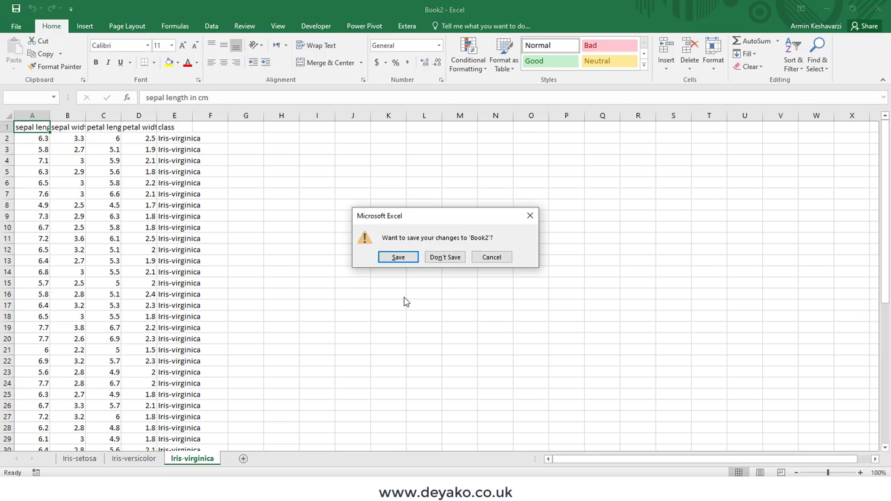
pyautogui.click(446, 259)
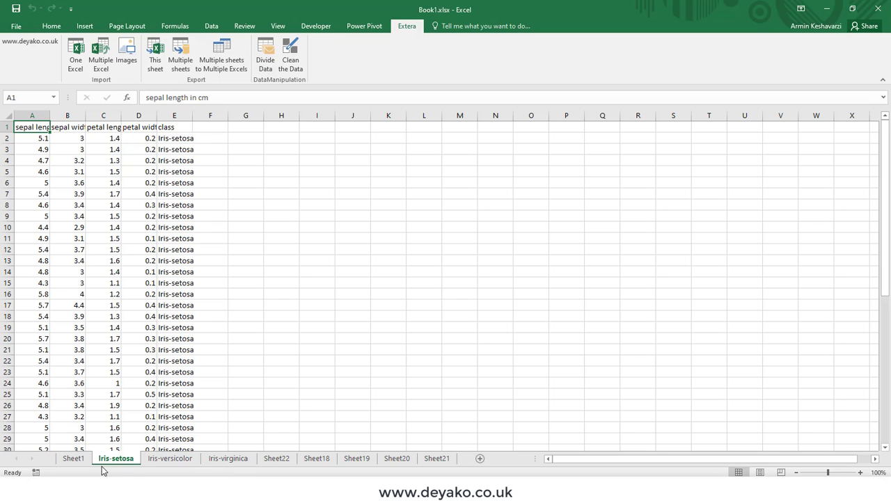
# Review the three Iris sheets and start Extera's Multiple sheets to Multiple Excels export.
pyautogui.click(160, 463)
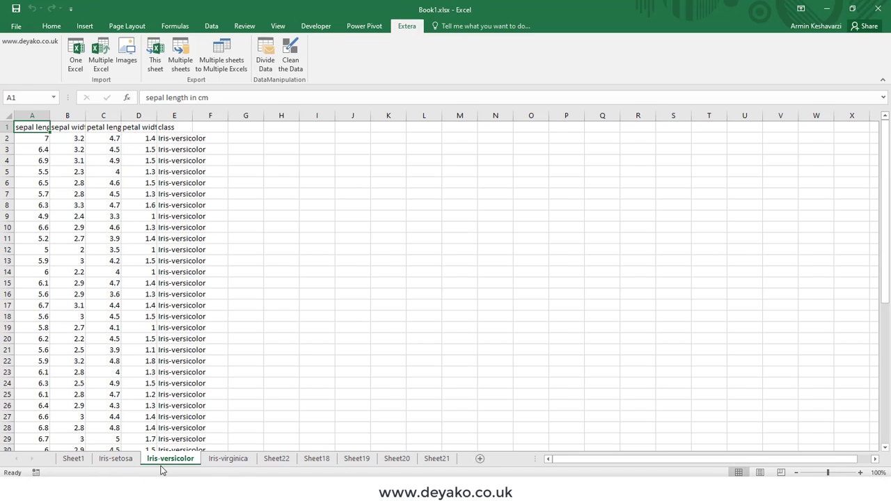
pyautogui.click(215, 463)
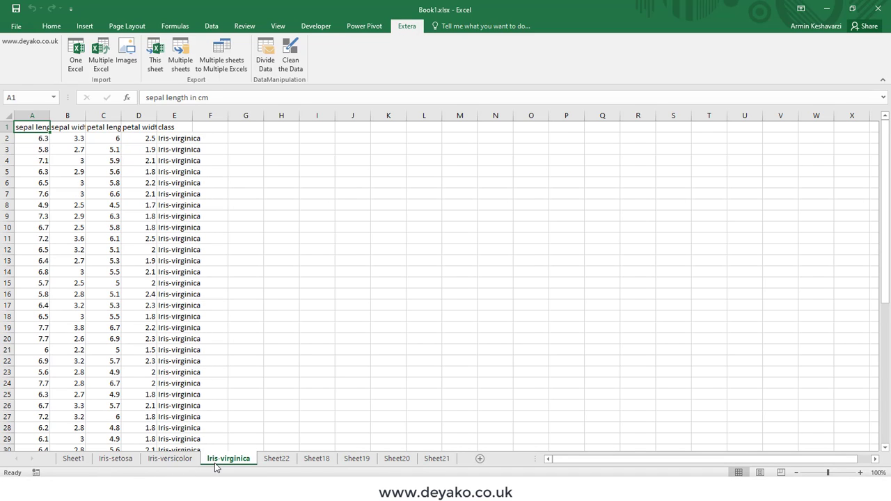
pyautogui.click(103, 461)
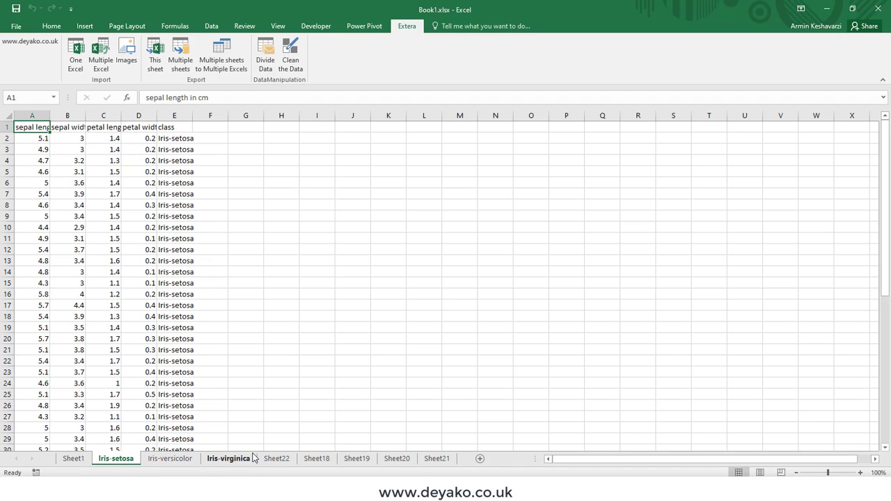
pyautogui.click(245, 64)
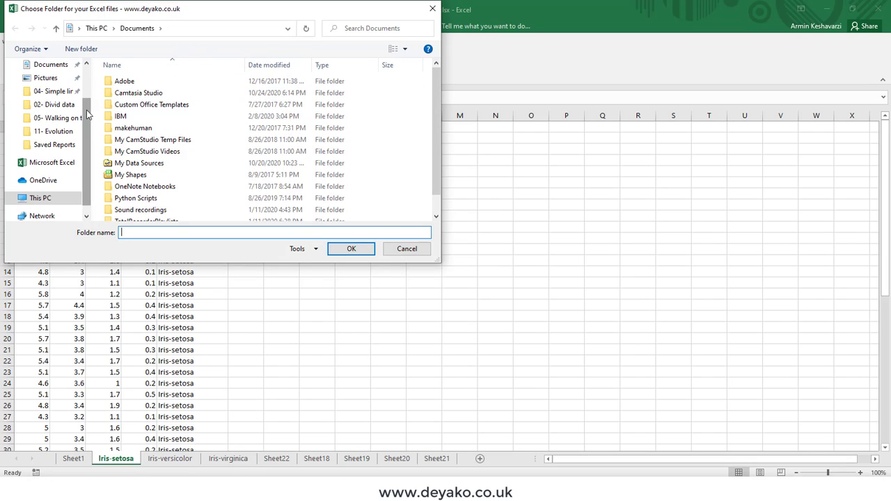
# Create a new folder named Excels inside Desktop > My addins as the export destination.
pyautogui.scroll(2, 87, 115)
pyautogui.click(42, 84)
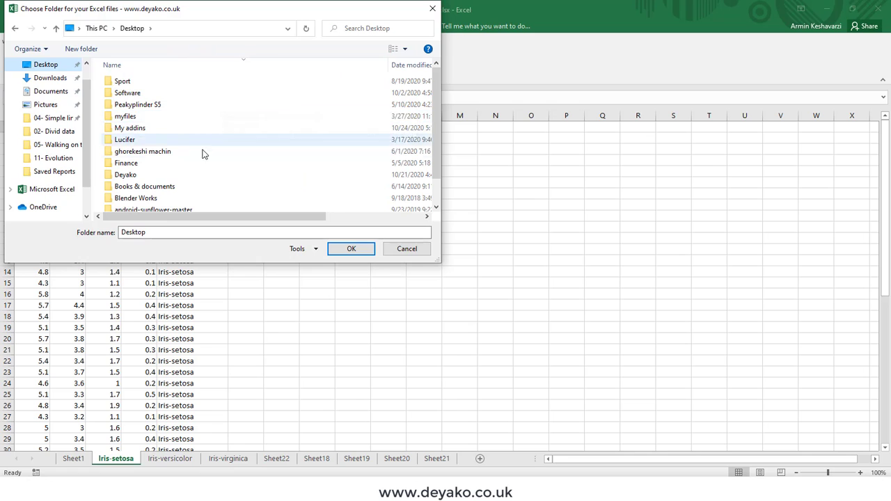
pyautogui.moveTo(435, 112); pyautogui.dragTo(425, 143)
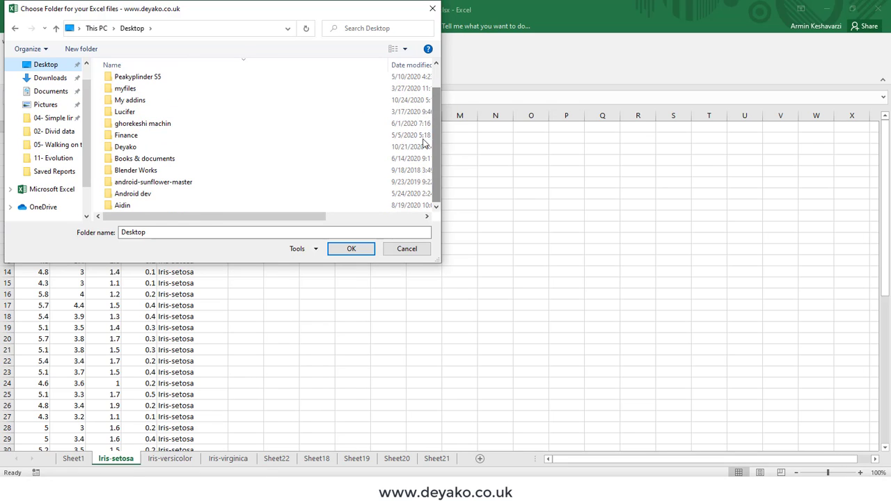
pyautogui.doubleClick(139, 100)
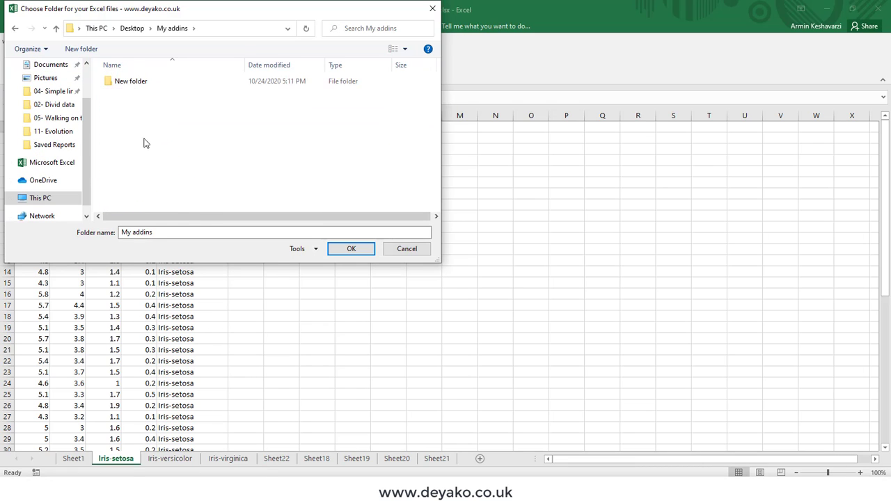
pyautogui.rightClick(179, 185)
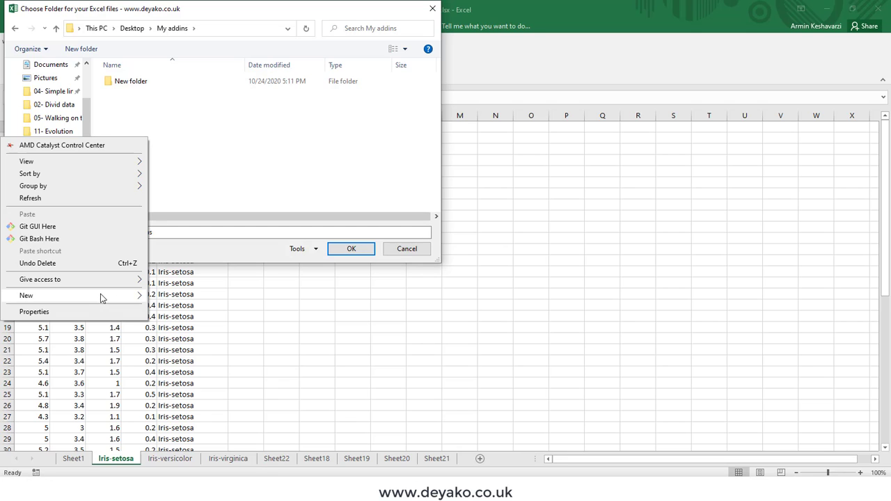
pyautogui.click(171, 299)
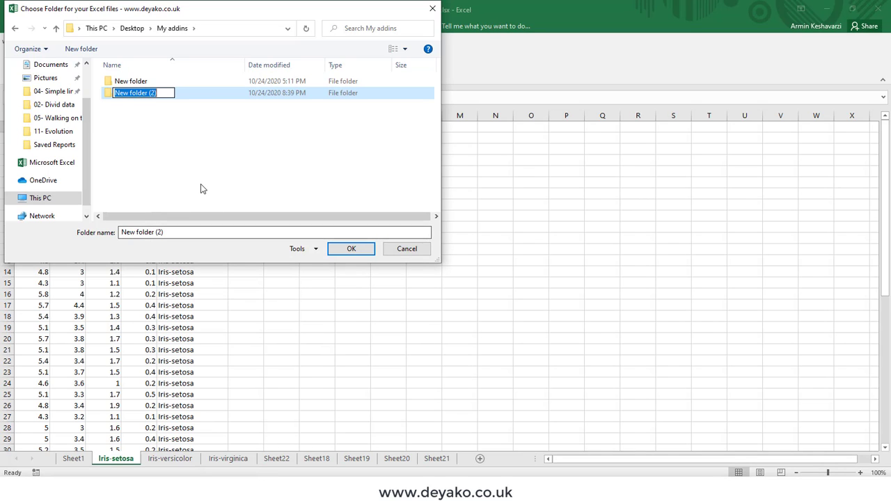
pyautogui.write('Ex')
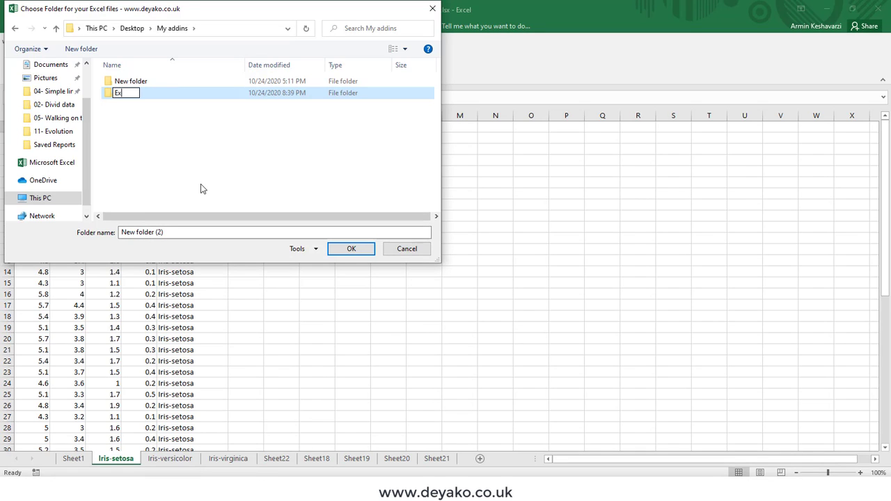
pyautogui.write('cels')
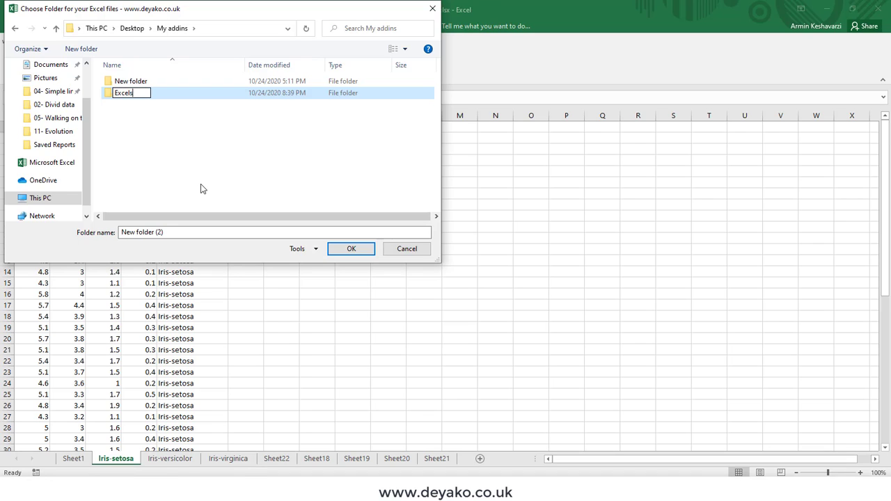
pyautogui.press('Return')
pyautogui.press('Return')
pyautogui.moveTo(140, 232)
pyautogui.mouseDown()
pyautogui.moveTo(117, 236)
pyautogui.moveTo(171, 233)
pyautogui.mouseUp()
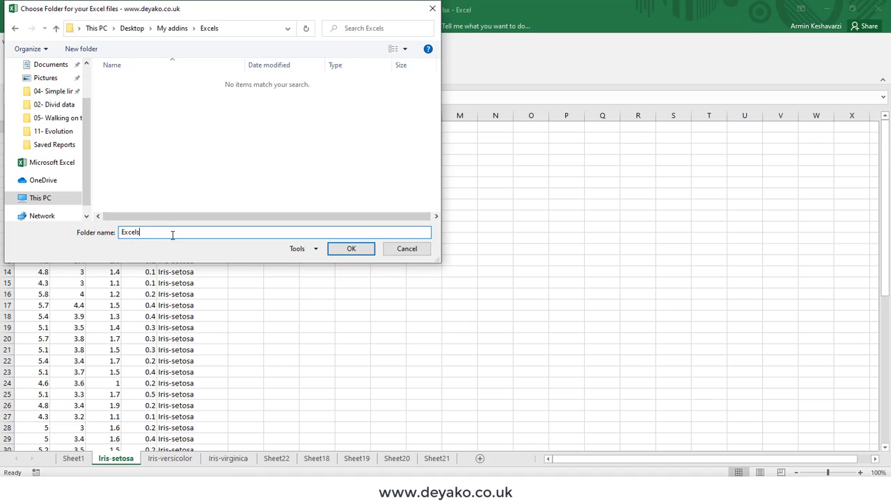
# Confirm the Excels folder and export Iris-setosa, Iris-versicolor and Iris-virginica without Sheet1 as separate workbooks.
pyautogui.click(352, 249)
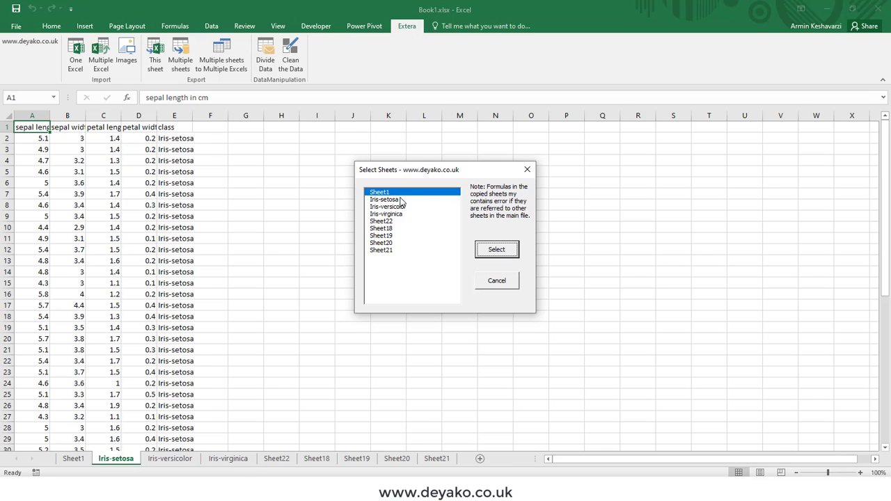
pyautogui.click(401, 200)
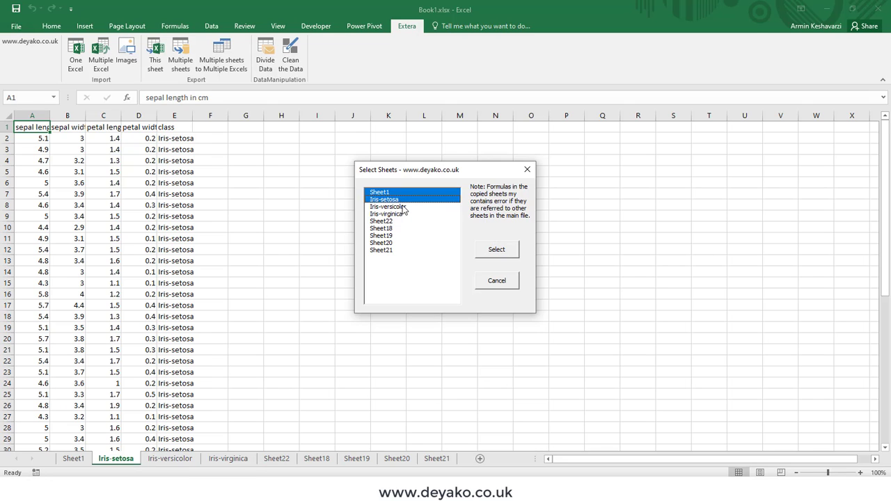
pyautogui.click(405, 213)
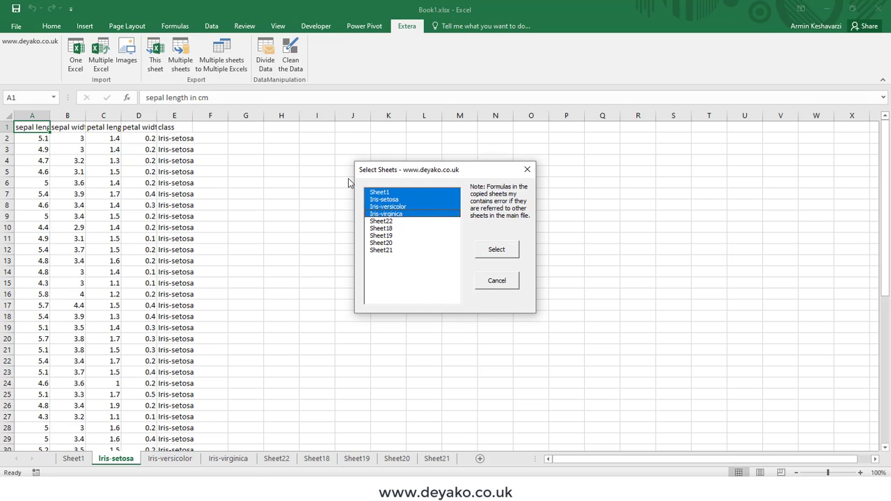
pyautogui.click(394, 193)
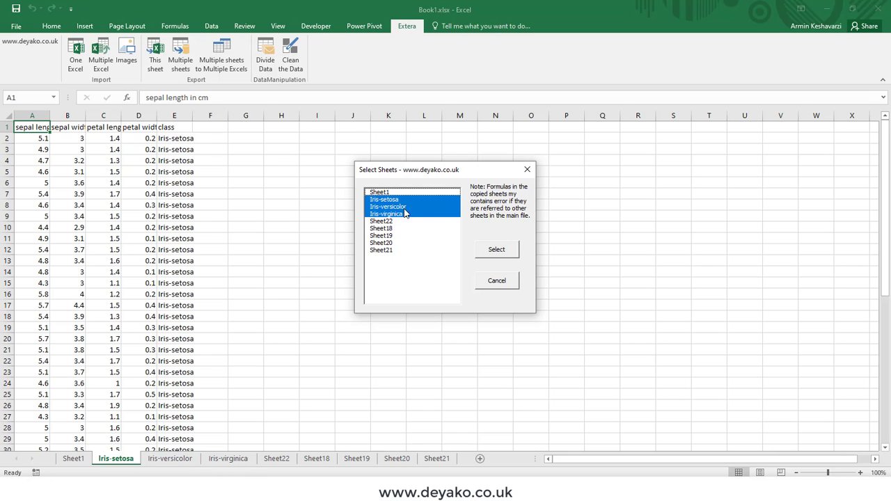
pyautogui.click(487, 249)
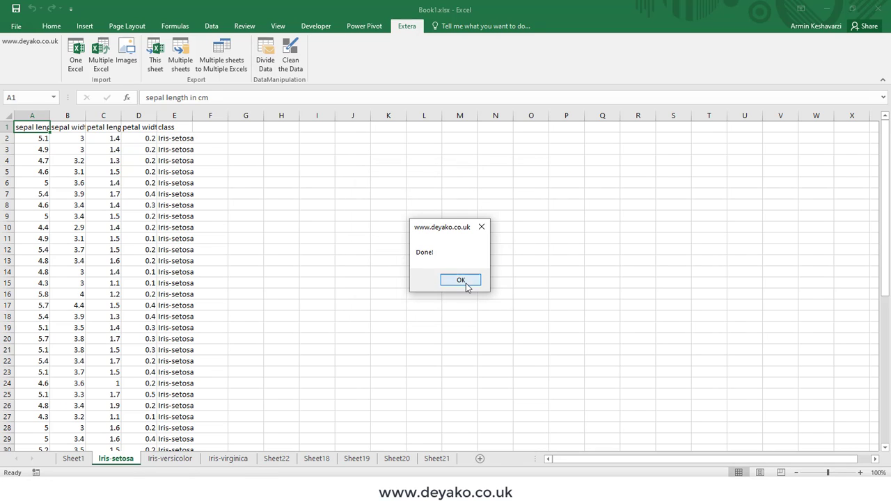
pyautogui.click(461, 278)
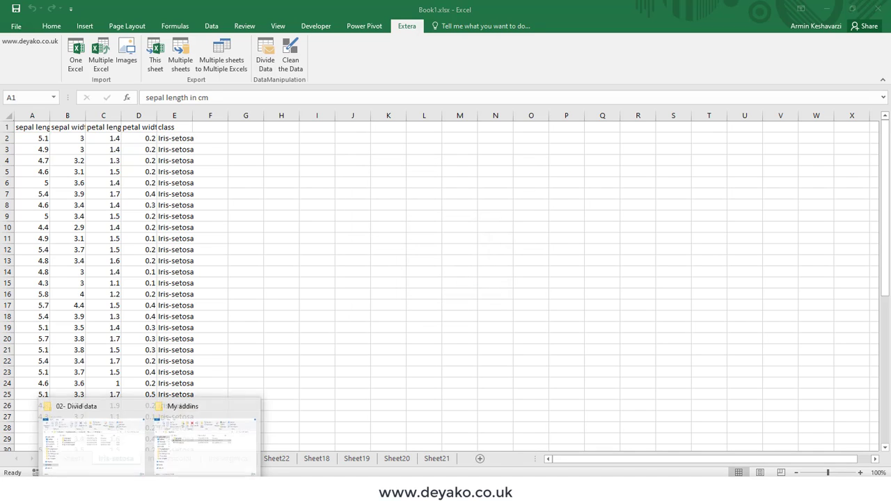
# Open the three exported .xlsx files from My addins > Excels together in Excel.
pyautogui.click(225, 452)
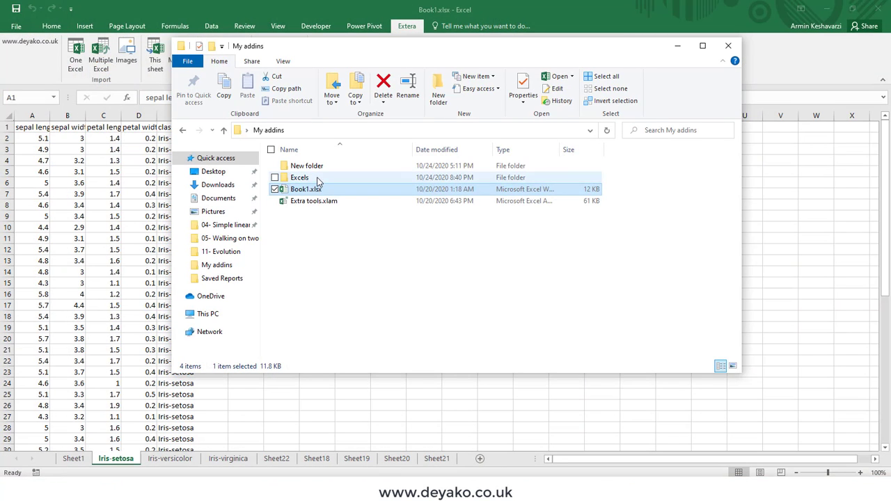
pyautogui.click(317, 179)
pyautogui.moveTo(320, 258); pyautogui.dragTo(383, 159)
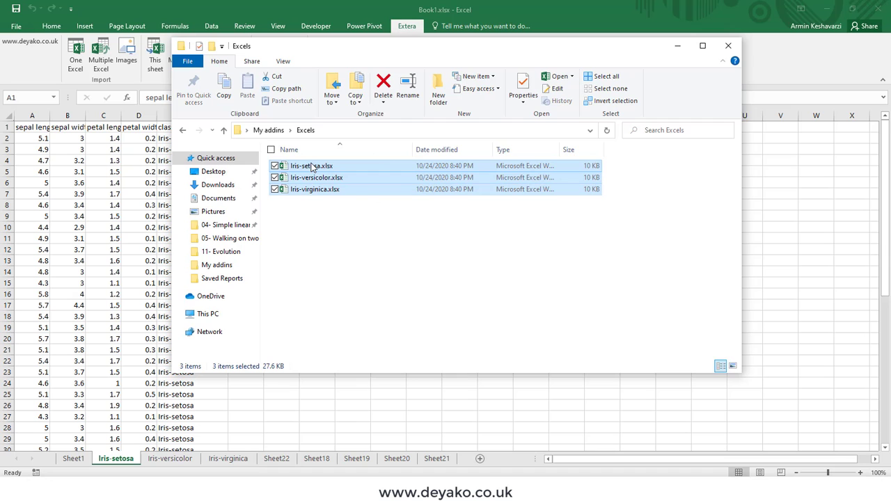
pyautogui.rightClick(312, 167)
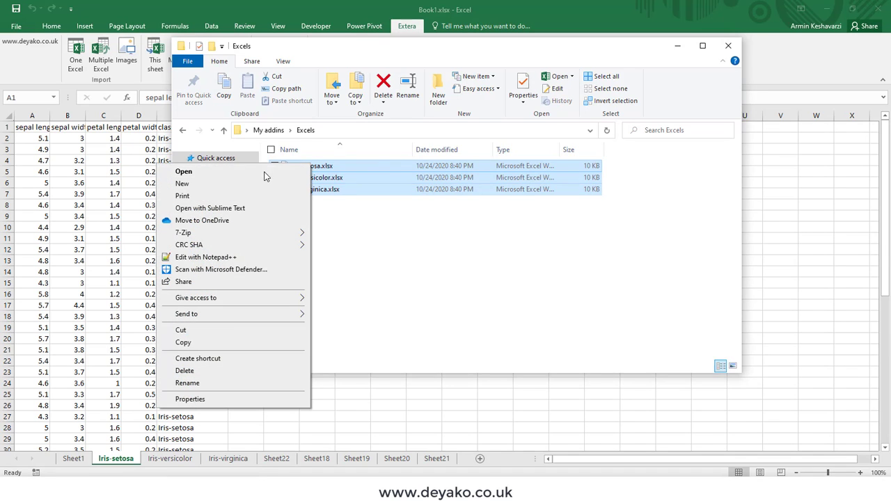
pyautogui.click(264, 175)
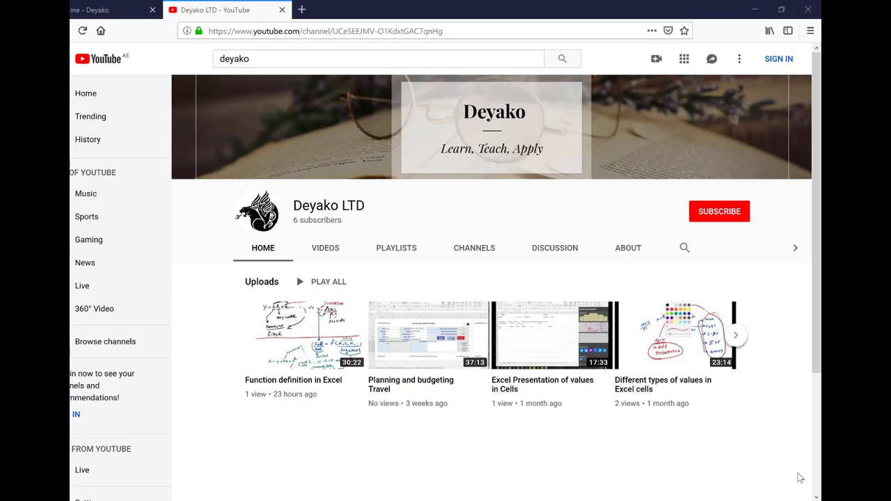
# Switch to the Home - Deyako tab and scroll to its Shop by Category section.
pyautogui.hotkey('ctrl', 'shift', 'Tab')
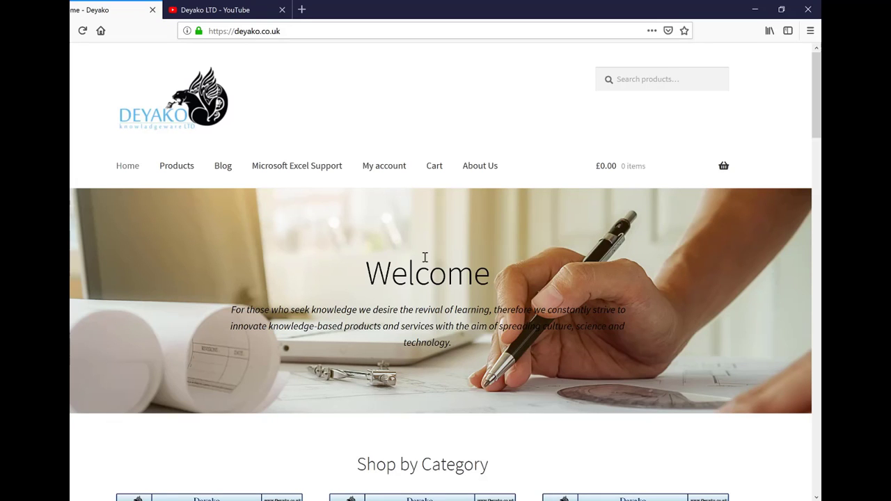
pyautogui.scroll(-2, 425, 258)
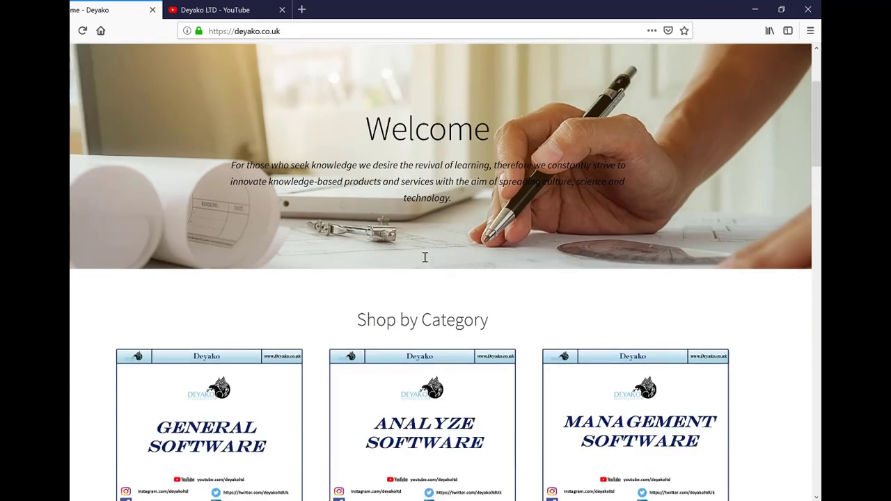